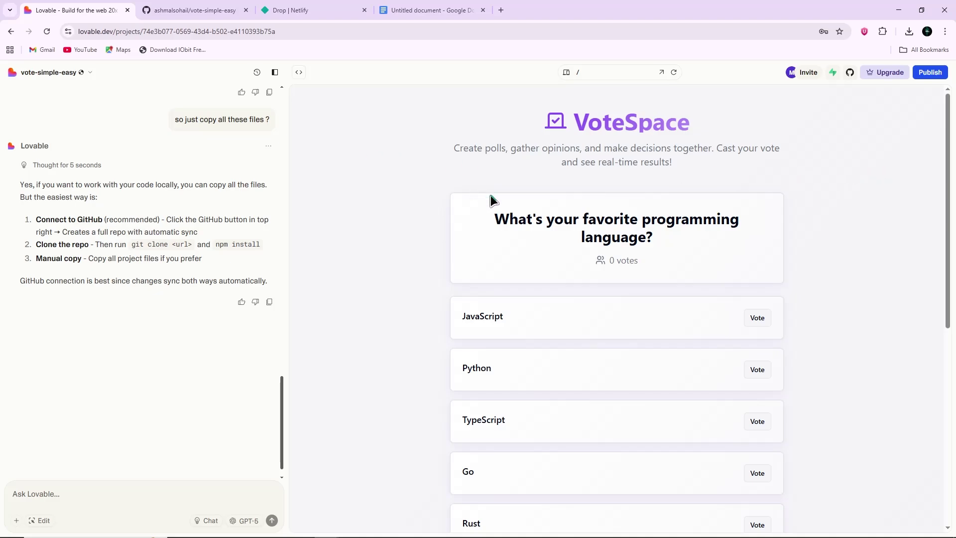
{"action": "scroll", "coordinate": [490, 204], "scroll_direction": "down", "scroll_amount": 5}
Cast a vote for React in the VoteSpace framework poll preview
{"action": "left_click", "coordinate": [747, 330]}
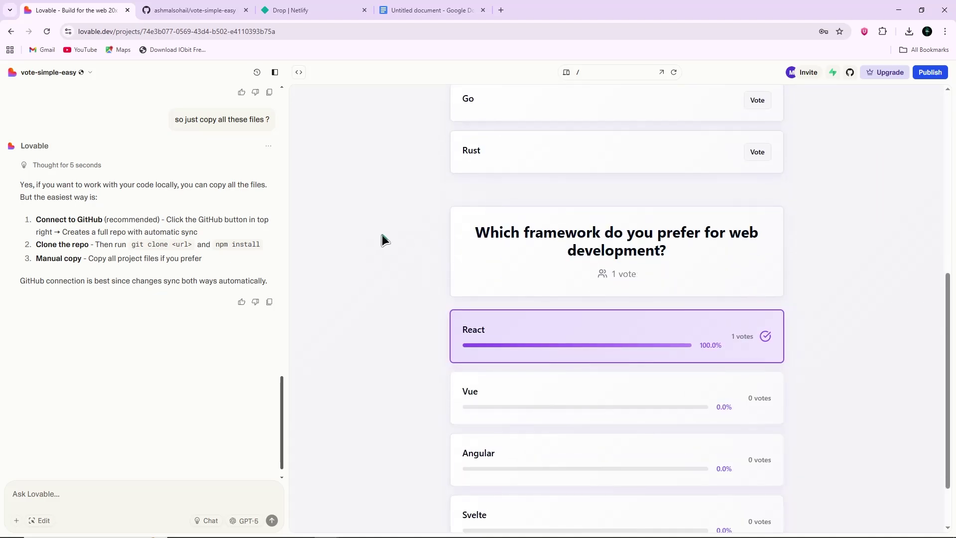
{"action": "scroll", "coordinate": [432, 274], "scroll_direction": "up", "scroll_amount": 5}
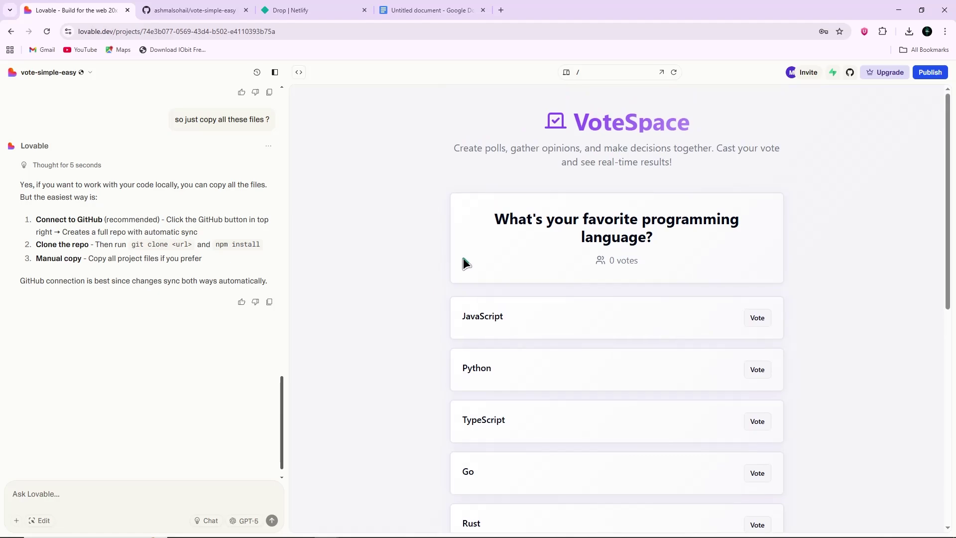
From Lovable's GitHub connection, reach the vote-simple-easy repo and view its clone/download options
{"action": "left_click", "coordinate": [850, 73]}
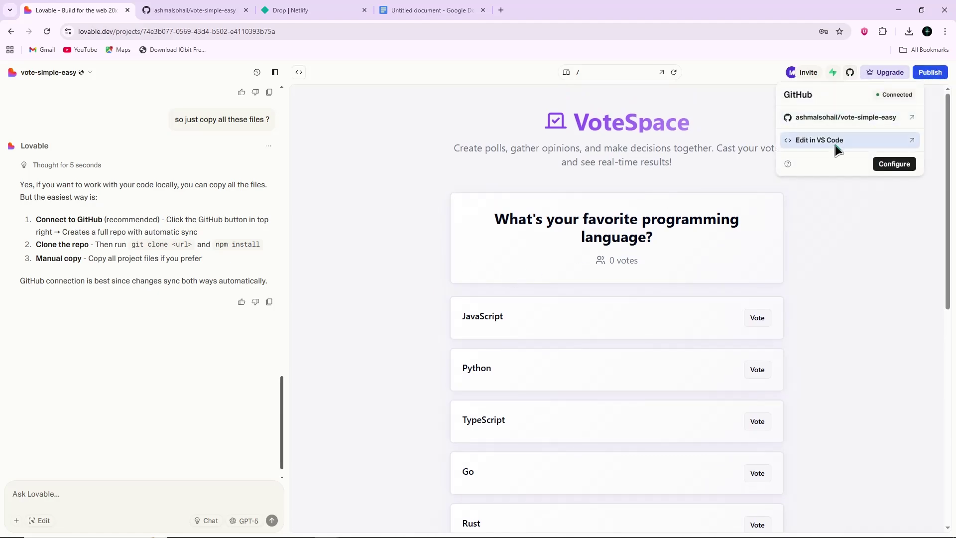
{"action": "left_click", "coordinate": [191, 10]}
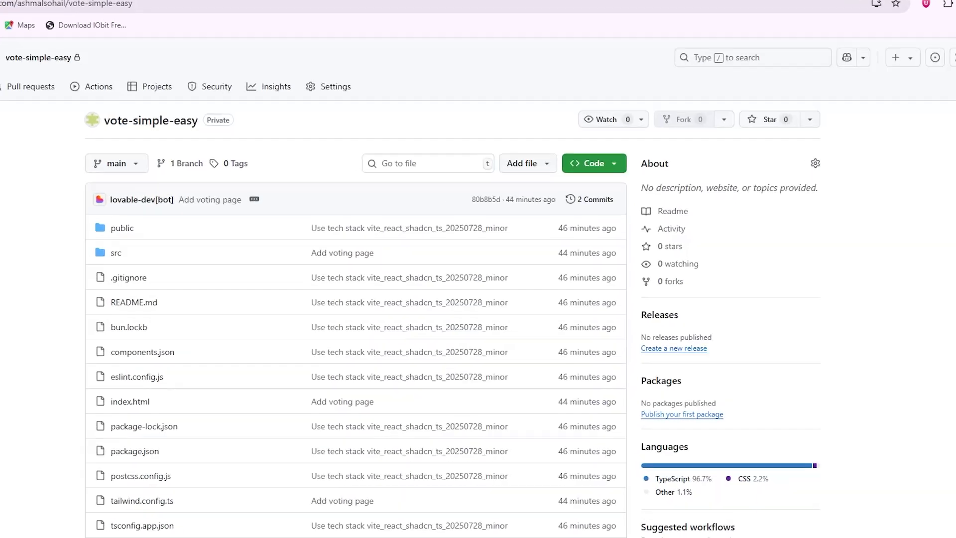
{"action": "left_click", "coordinate": [577, 165]}
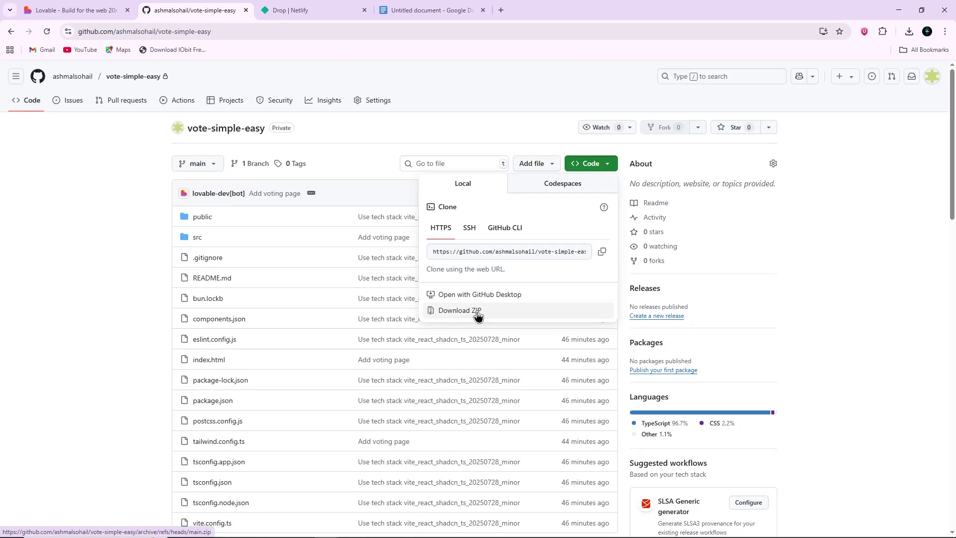
{"action": "left_click", "coordinate": [124, 268]}
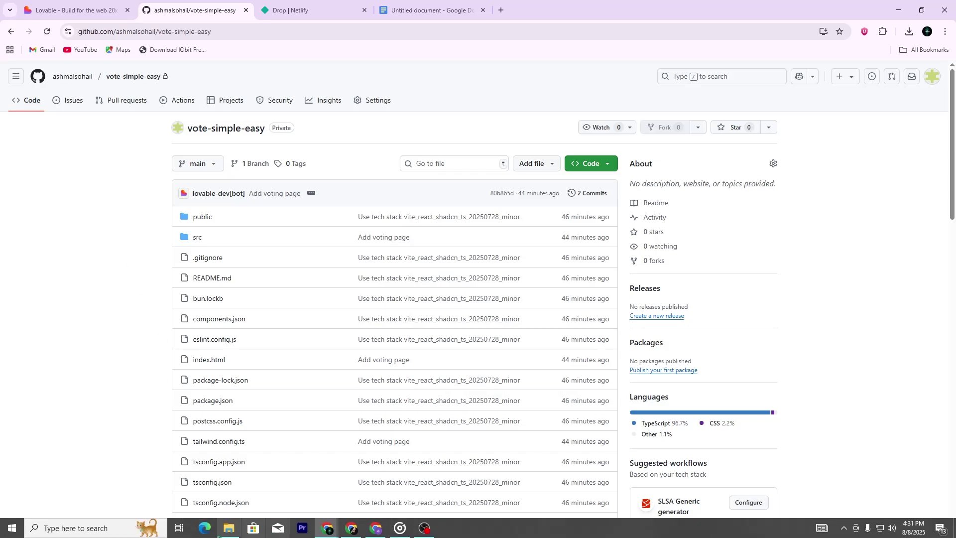
In admin PowerShell, cd to Downloads\vote-simple-easy-main, run npm install and npm run build into dist
{"action": "right_click", "coordinate": [33, 529]}
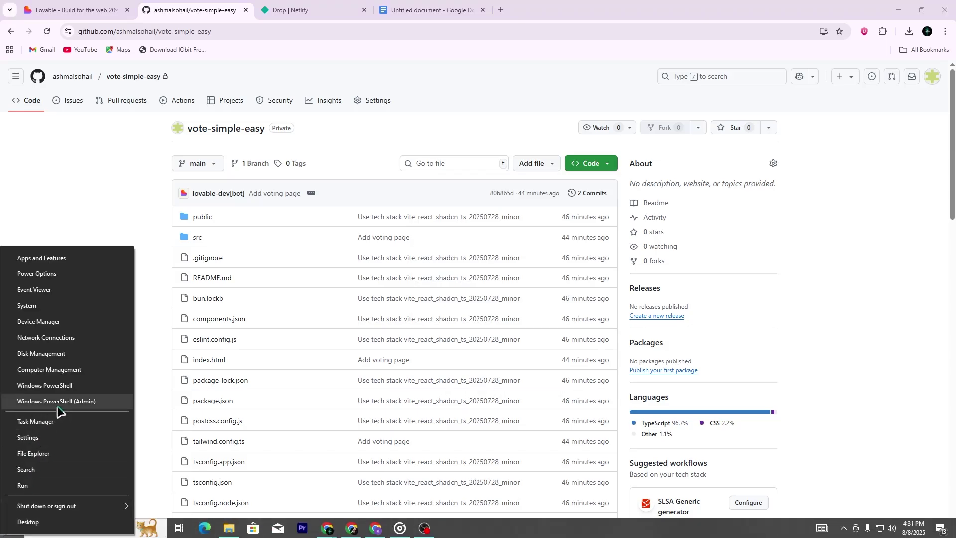
{"action": "left_click", "coordinate": [59, 399]}
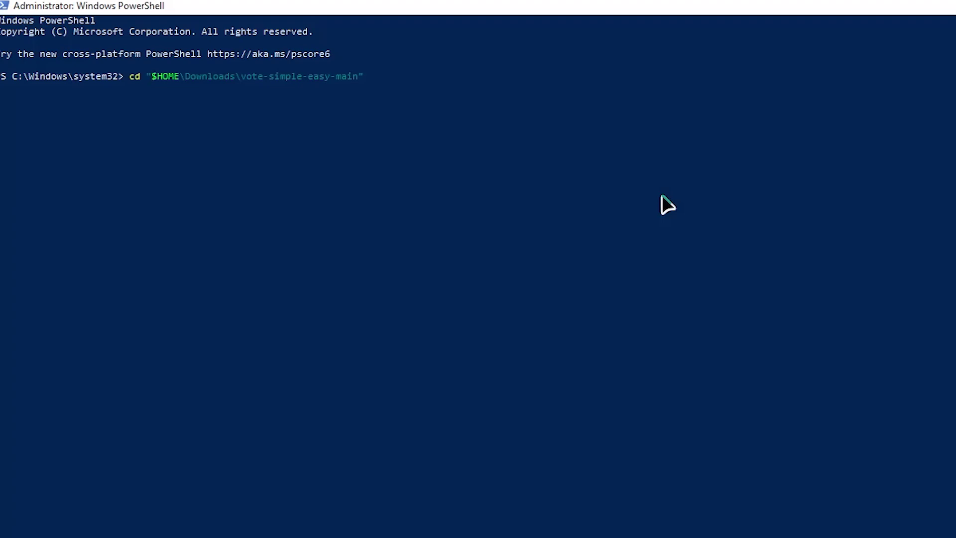
{"action": "key", "text": "Return"}
{"action": "type", "text": "npm run build"}
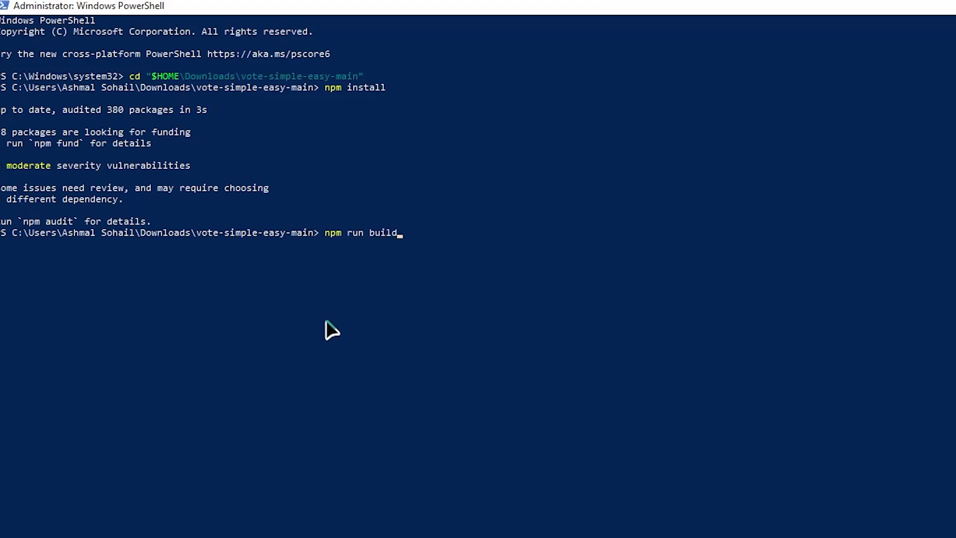
{"action": "key", "text": "Return"}
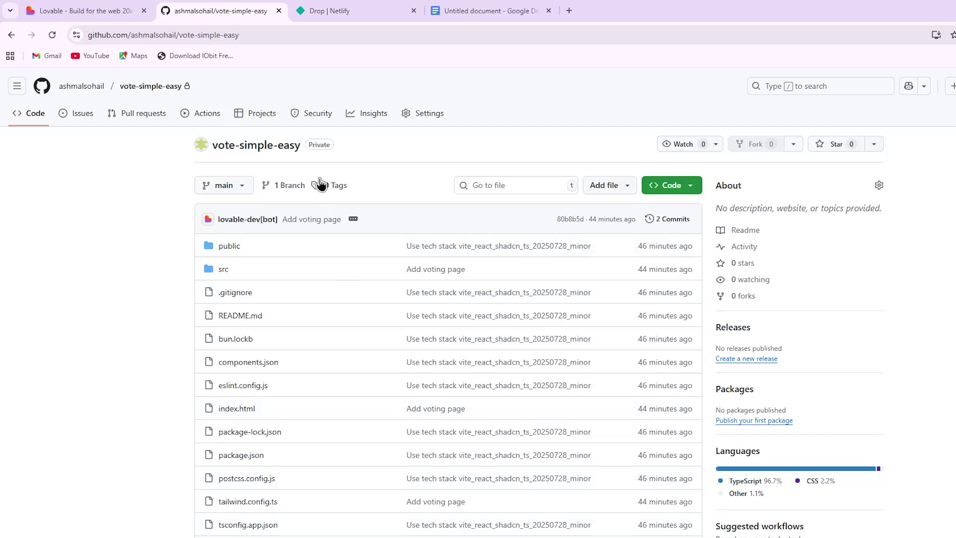
{"action": "left_click", "coordinate": [290, 8]}
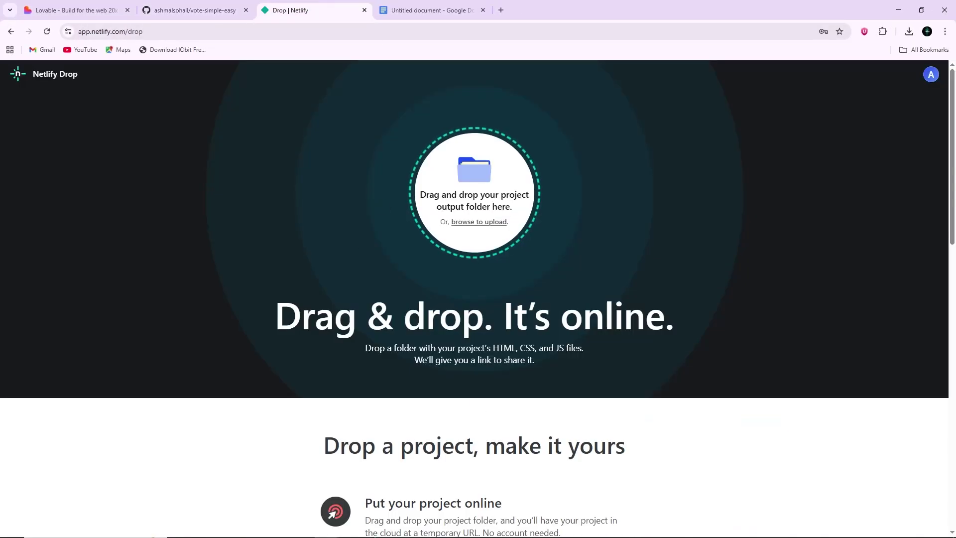
Drag the dist folder from File Explorer onto the Netlify Drop upload area
{"action": "left_click", "coordinate": [229, 528]}
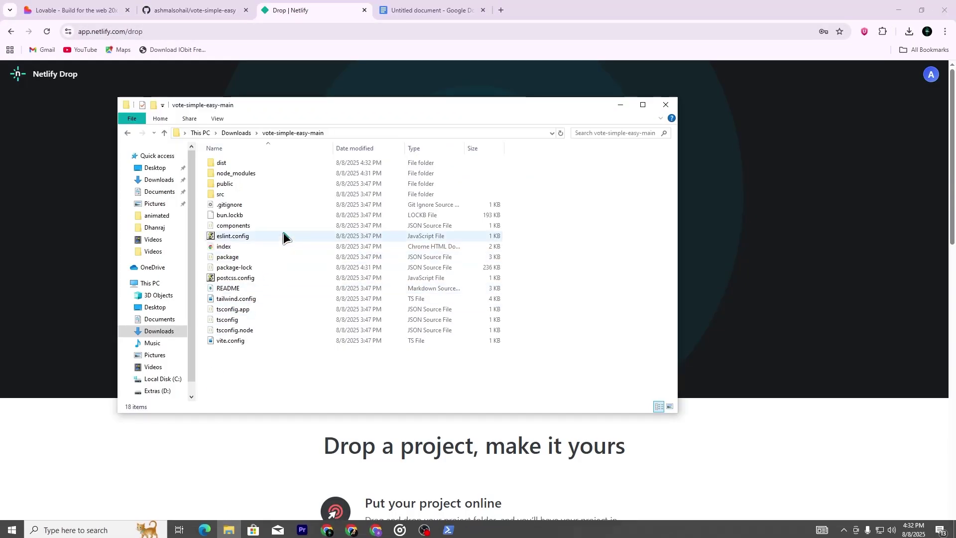
{"action": "left_click", "coordinate": [285, 167]}
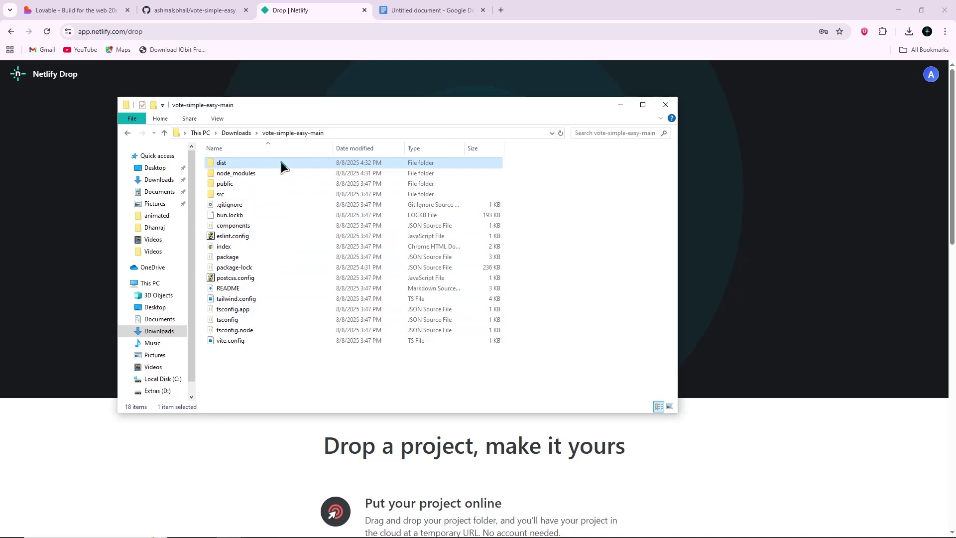
{"action": "left_click_drag", "start_coordinate": [283, 166], "coordinate": [491, 151]}
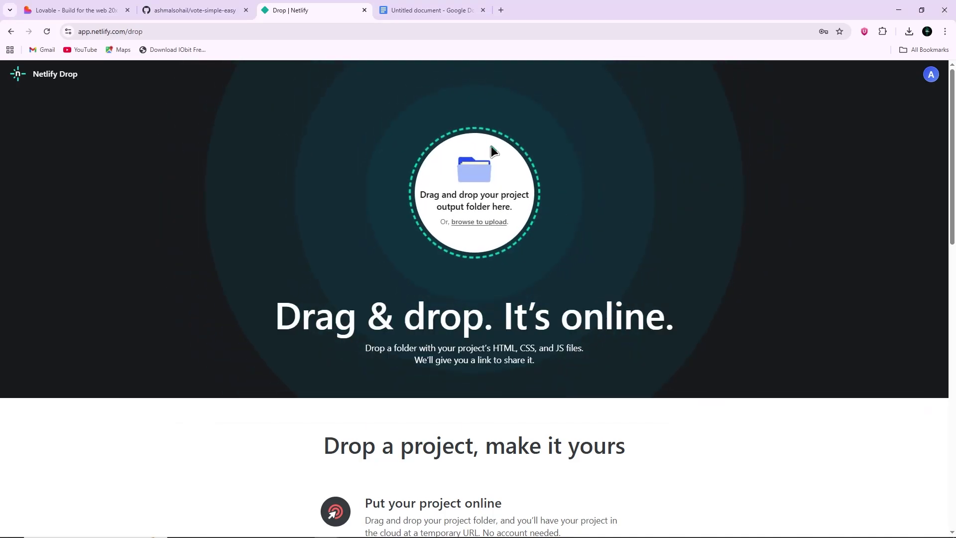
Upload the dist folder's 6 files via browse, publishing creative-cajeta-dae575.netlify.app
{"action": "left_click", "coordinate": [493, 224]}
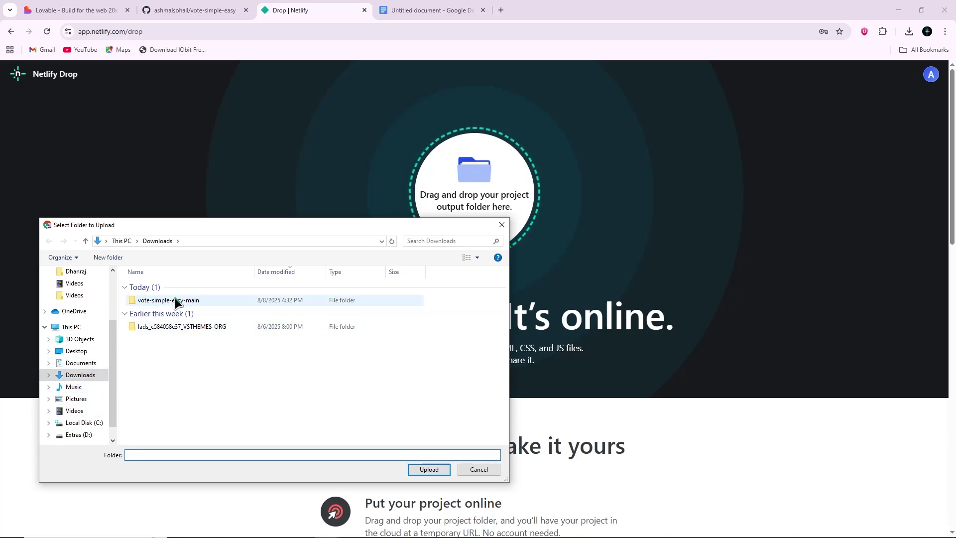
{"action": "double_click", "coordinate": [178, 302]}
{"action": "left_click", "coordinate": [149, 290]}
{"action": "left_click", "coordinate": [429, 469]}
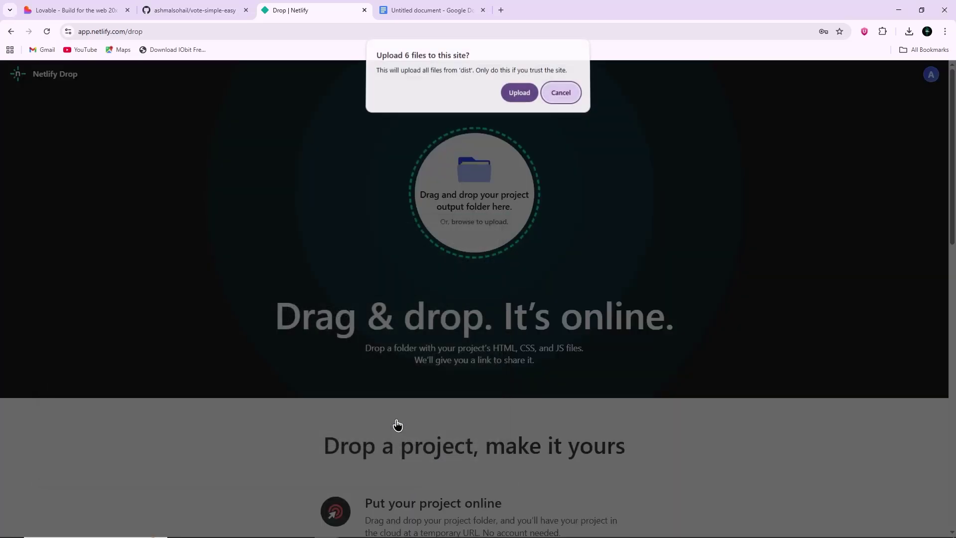
{"action": "left_click", "coordinate": [520, 95]}
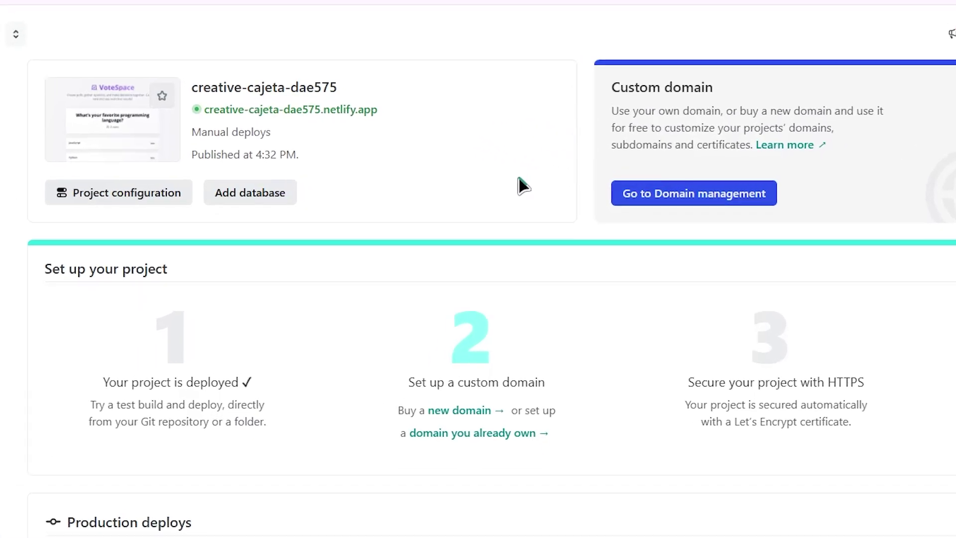
In Domain management, verify and add the already-owned domain examplesiteee.site to the project
{"action": "left_click", "coordinate": [658, 196]}
{"action": "left_click", "coordinate": [431, 335]}
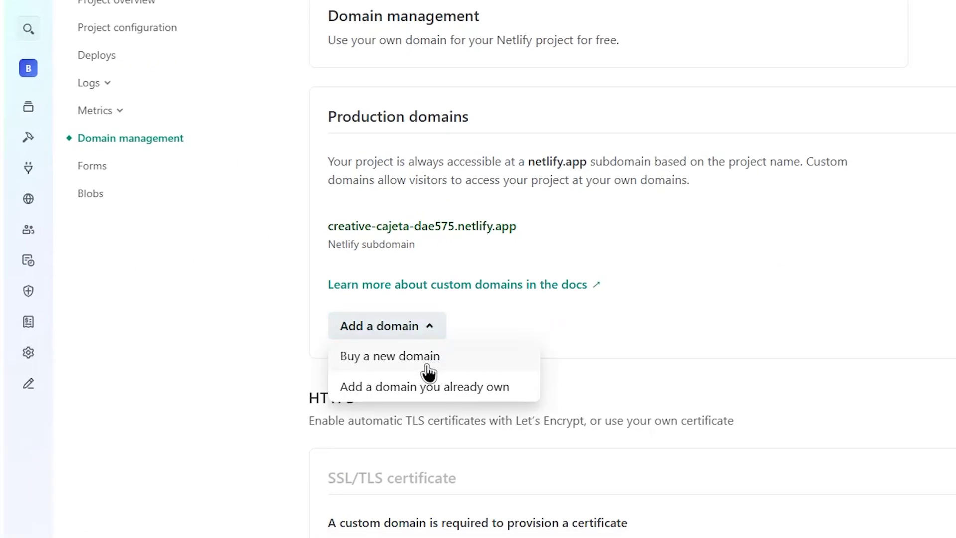
{"action": "left_click", "coordinate": [349, 410]}
{"action": "left_click", "coordinate": [465, 237]}
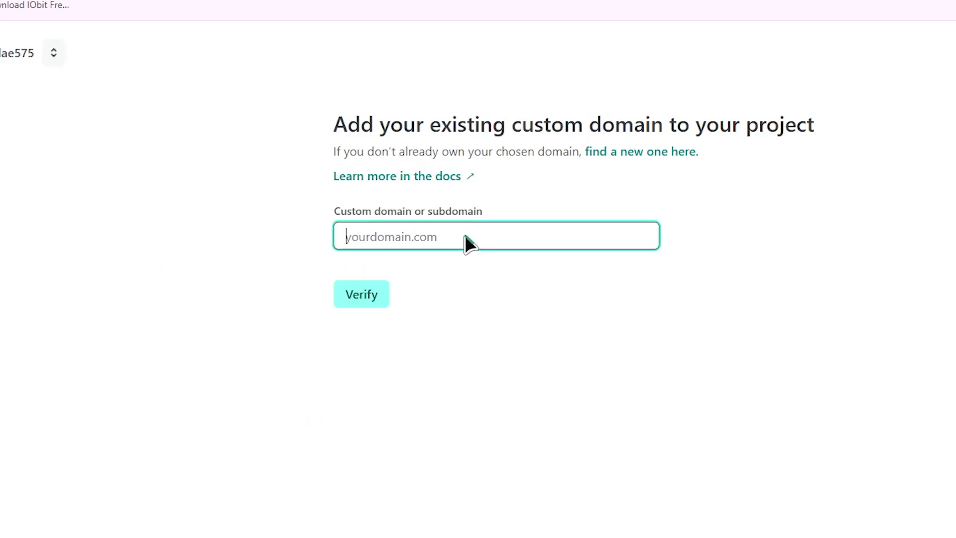
{"action": "type", "text": "examplesiteee.site"}
{"action": "left_click", "coordinate": [356, 294]}
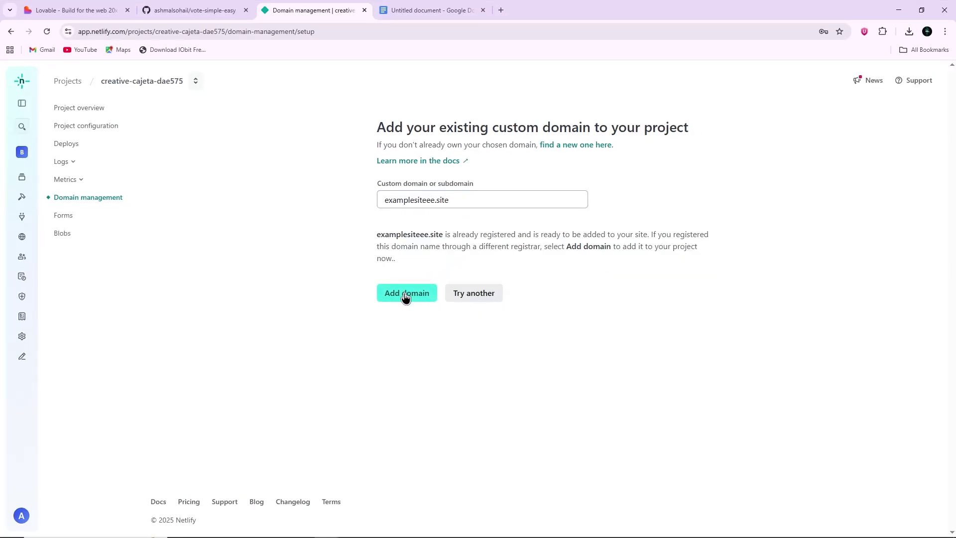
{"action": "left_click", "coordinate": [405, 295]}
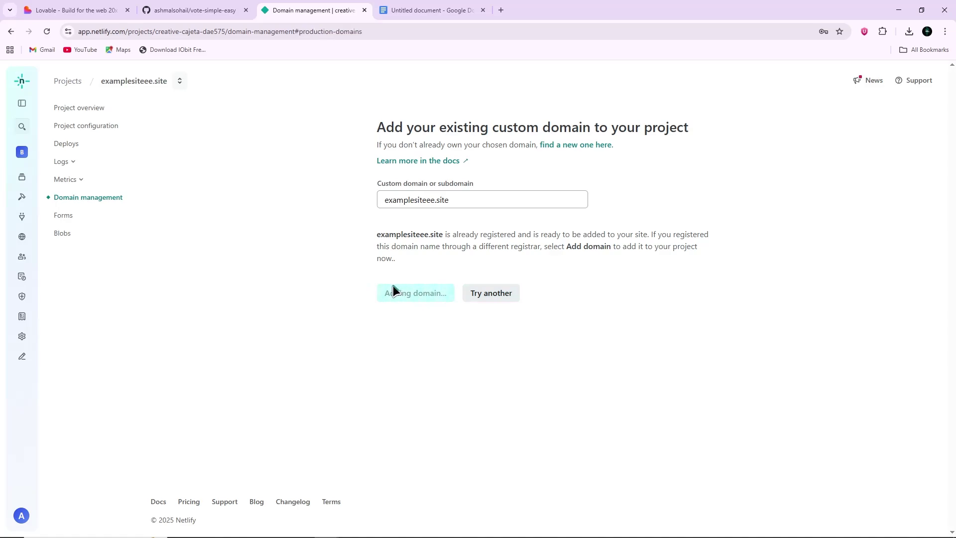
{"action": "scroll", "coordinate": [385, 301], "scroll_direction": "up", "scroll_amount": 2}
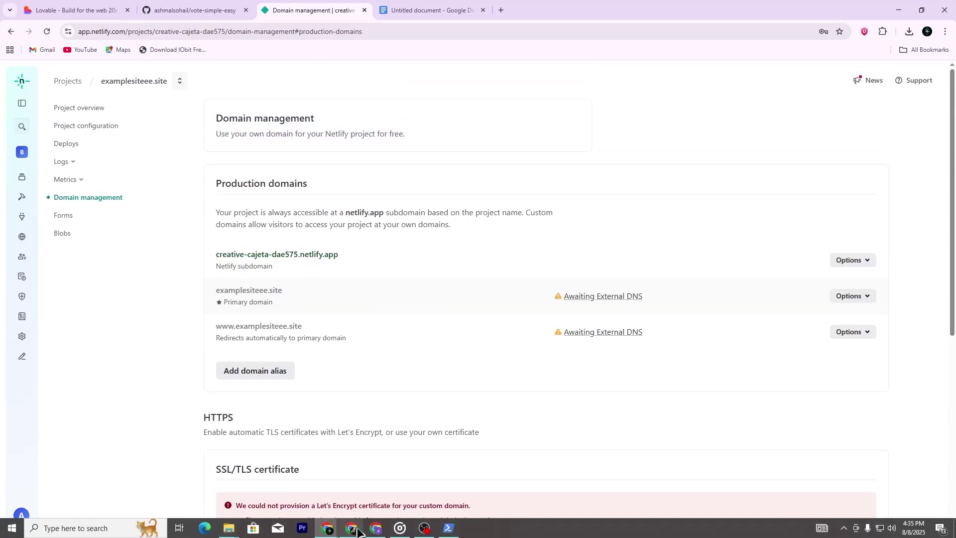
In Hostinger DNS records, inspect the www CNAME pointing to examplesiteee.site and cancel without changes
{"action": "left_click", "coordinate": [351, 531]}
{"action": "left_click", "coordinate": [797, 480]}
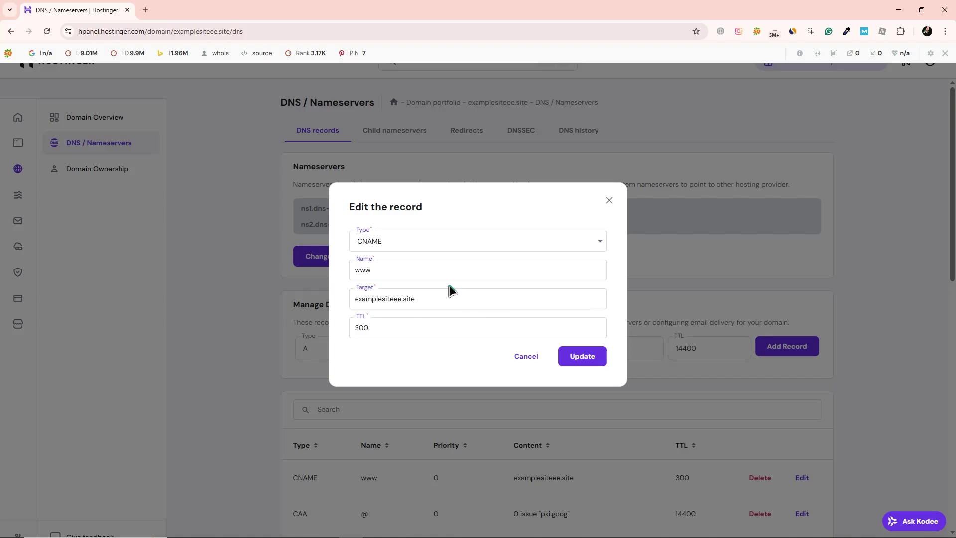
{"action": "left_click", "coordinate": [526, 358]}
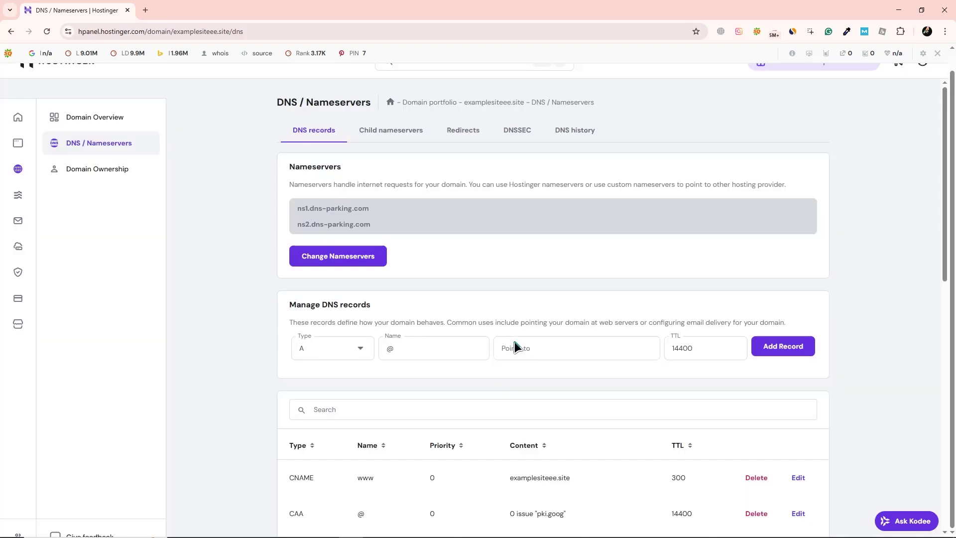